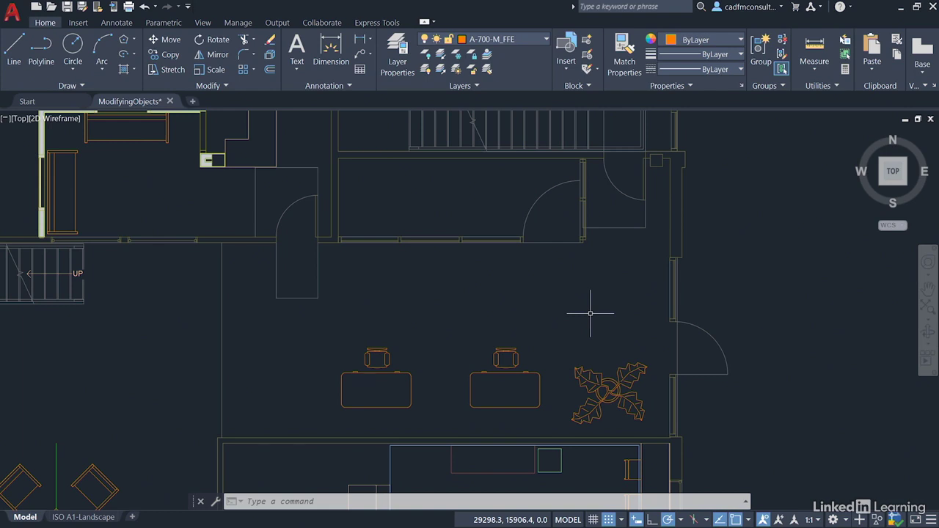
# - Delete the right-hand chair and desk
pyautogui.click(513, 350)
pyautogui.click(492, 373)
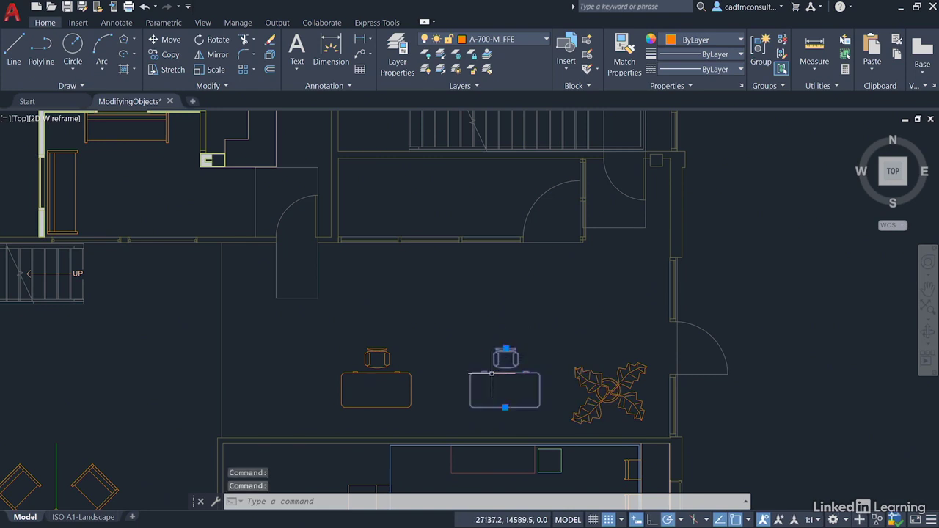
pyautogui.press('Delete')
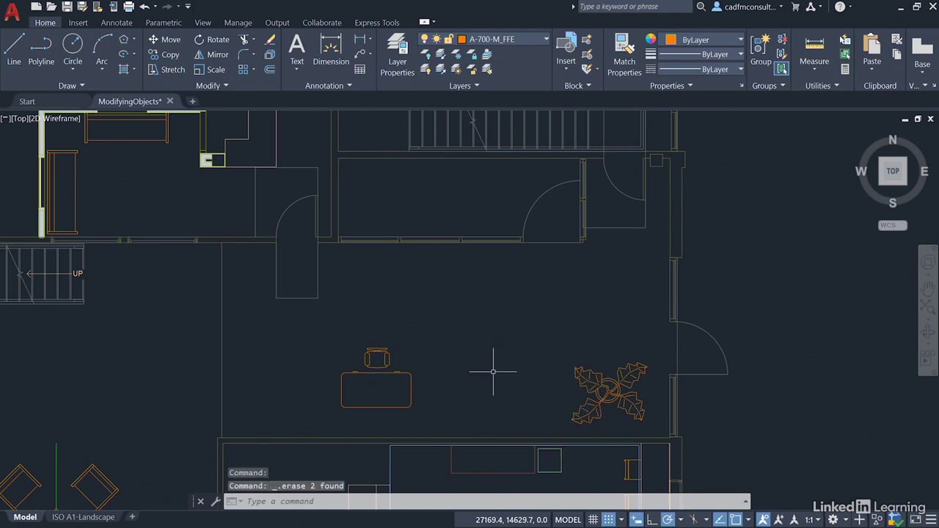
# - Move the remaining desk-and-chair unit by its lower-left desk corner to near the left wall
pyautogui.click(381, 351)
pyautogui.click(386, 374)
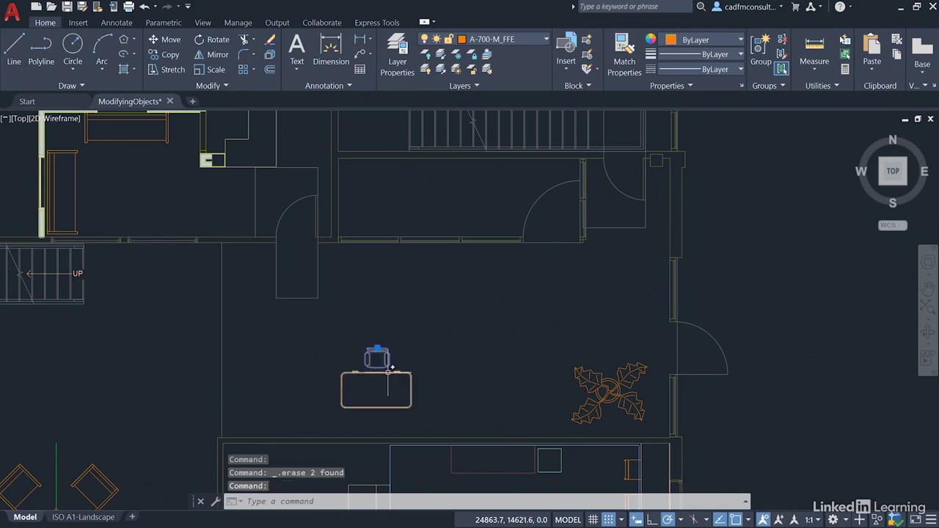
pyautogui.rightClick(435, 277)
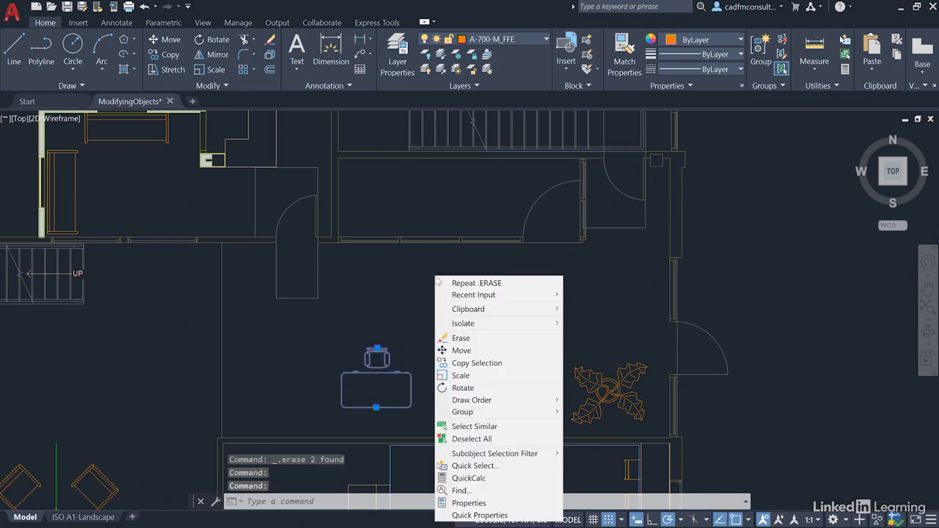
pyautogui.click(477, 353)
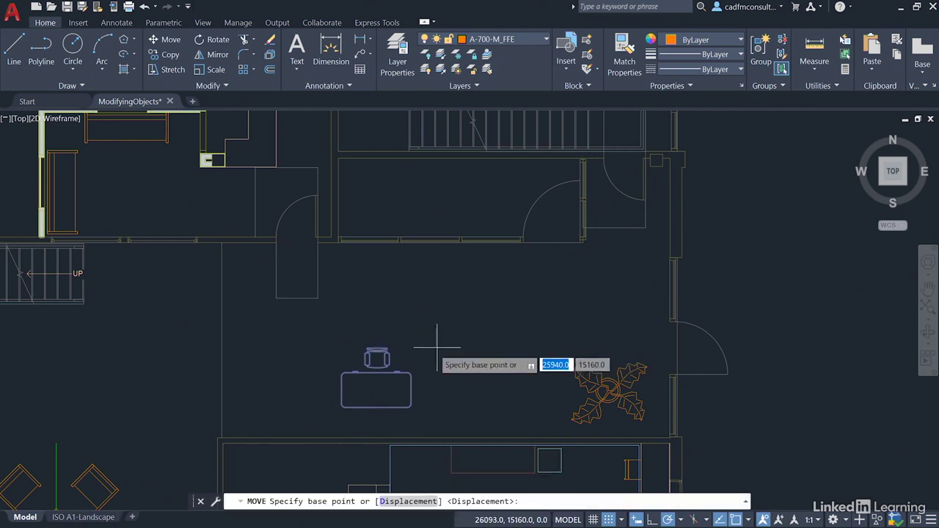
pyautogui.click(343, 405)
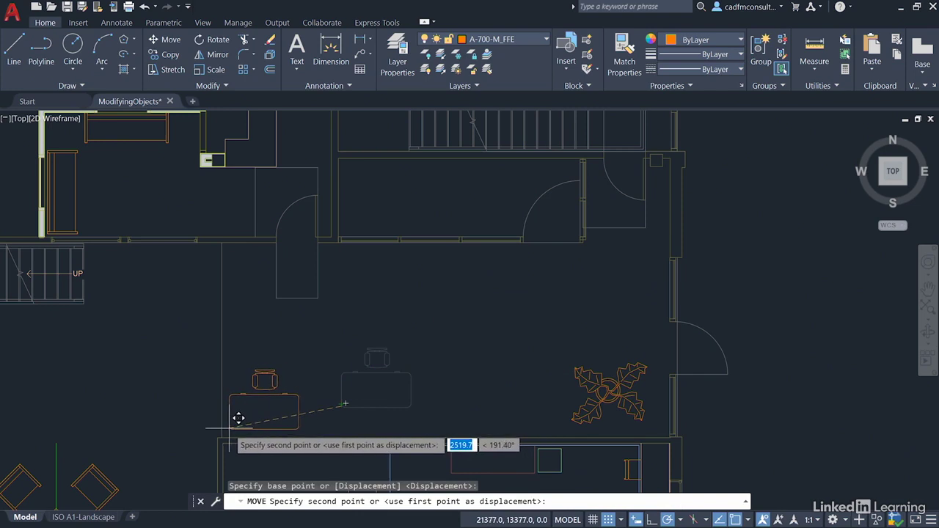
pyautogui.click(238, 419)
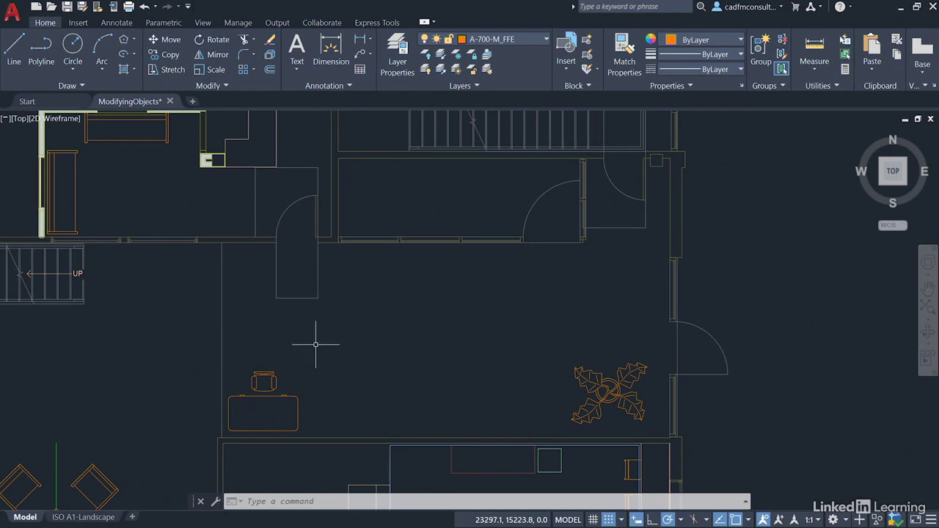
# - Create a rectangular array from the selected chair and desk
pyautogui.click(274, 370)
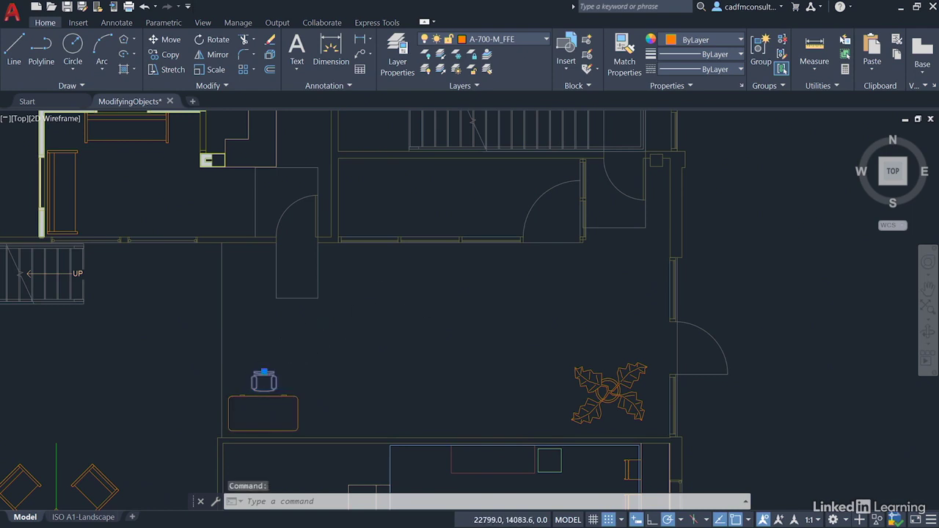
pyautogui.click(297, 411)
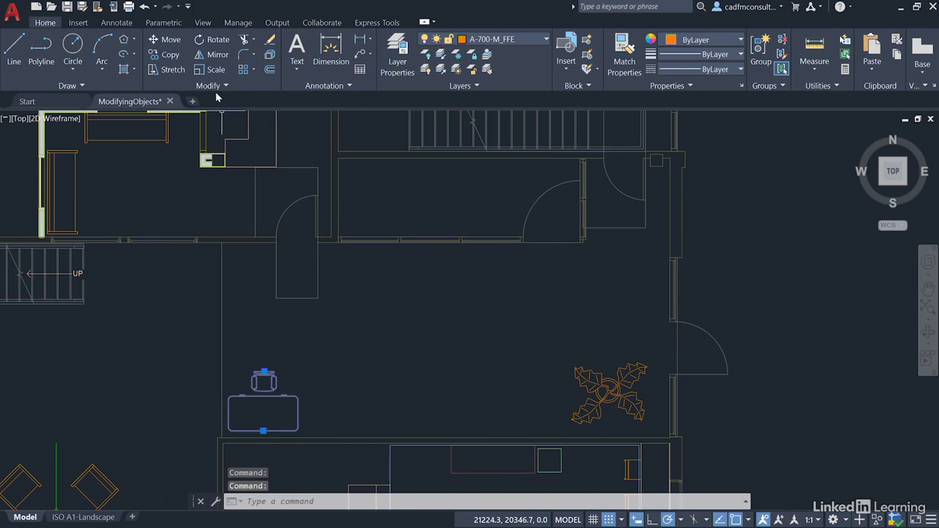
pyautogui.click(254, 71)
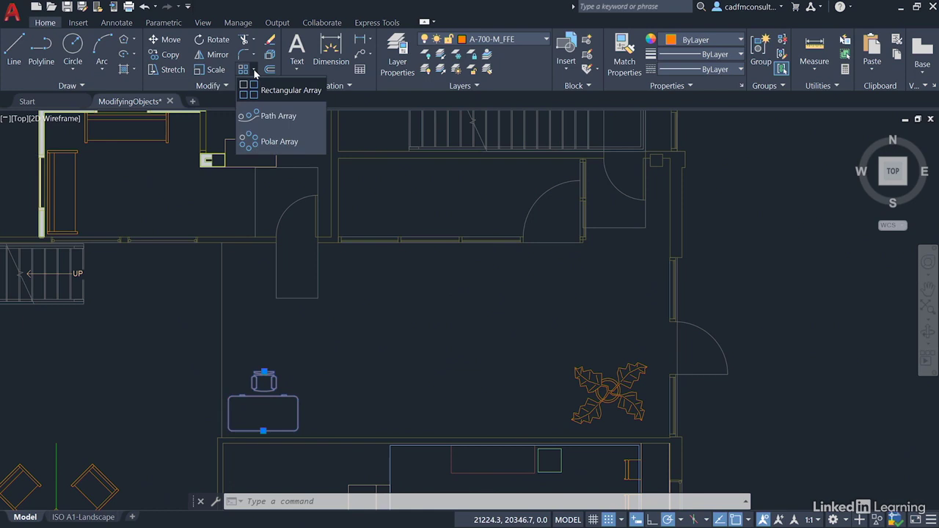
pyautogui.click(289, 90)
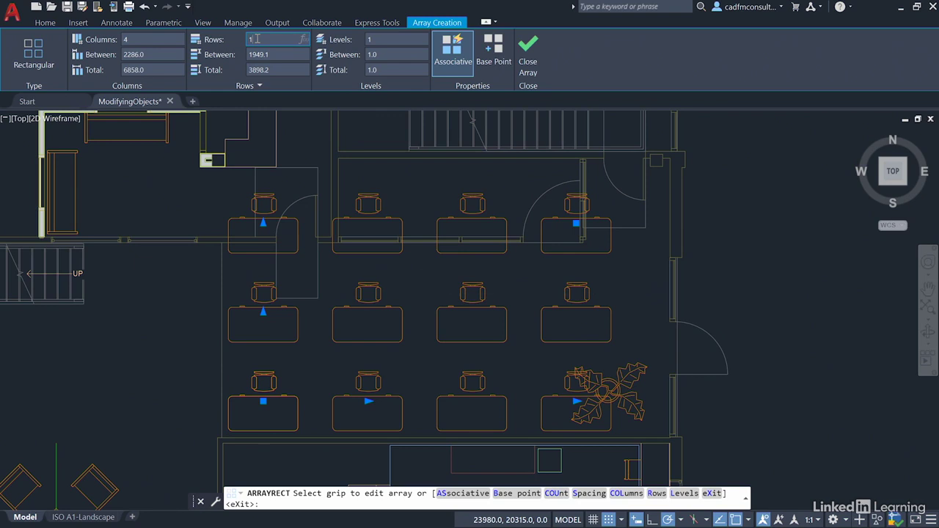
# - Set the desk array to 1 row and 3 columns spaced 2000 apart, then close it
pyautogui.click(257, 39)
pyautogui.write('1')
pyautogui.press('Return')
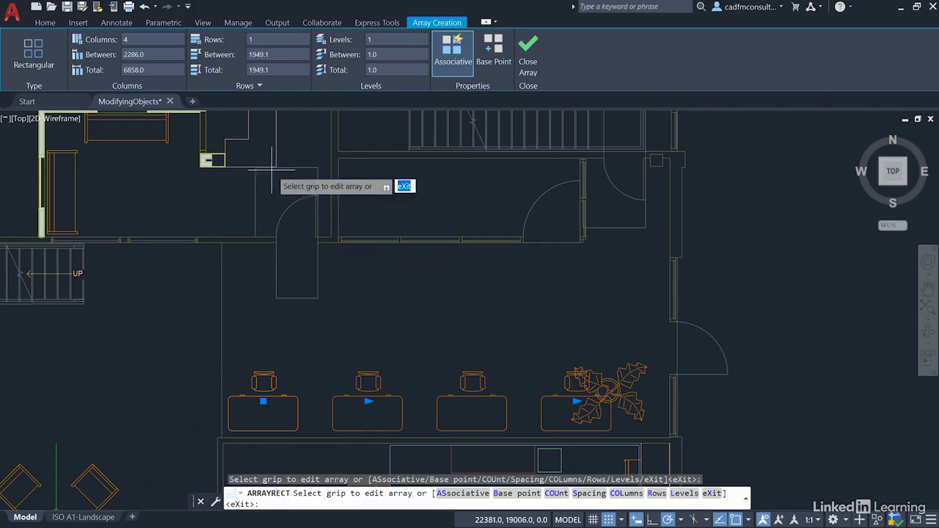
pyautogui.click(135, 40)
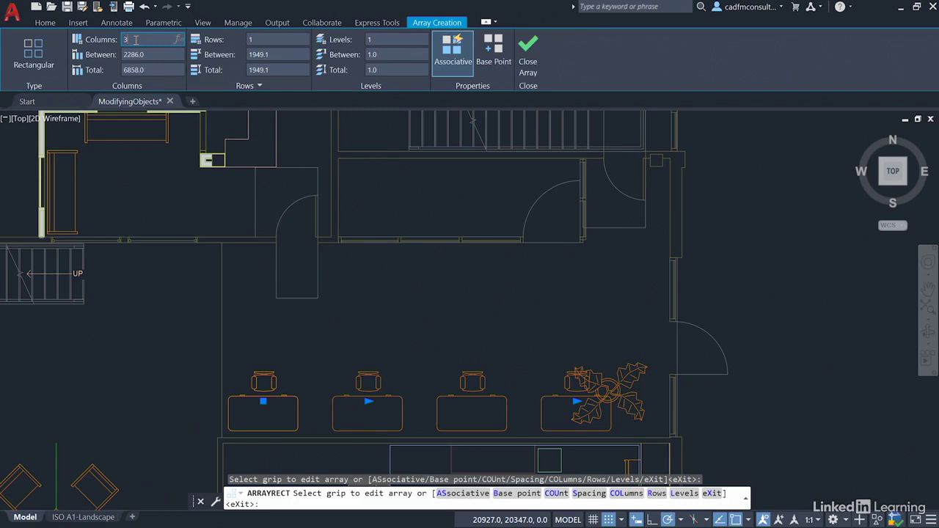
pyautogui.press('Return')
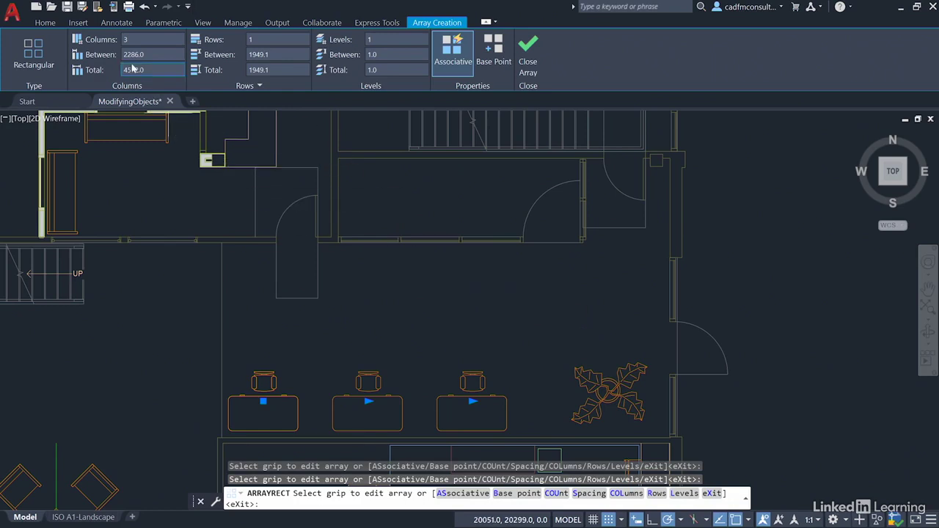
pyautogui.click(152, 55)
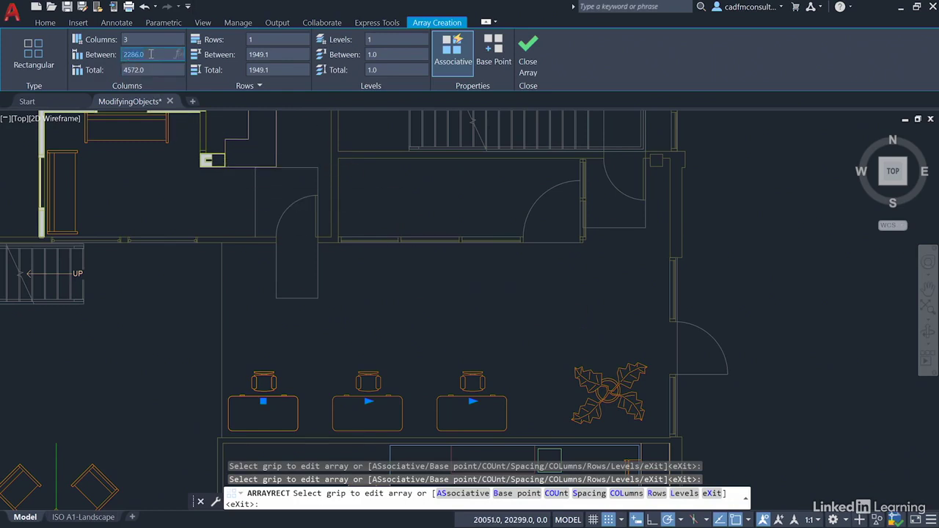
pyautogui.write('2000')
pyautogui.press('Return')
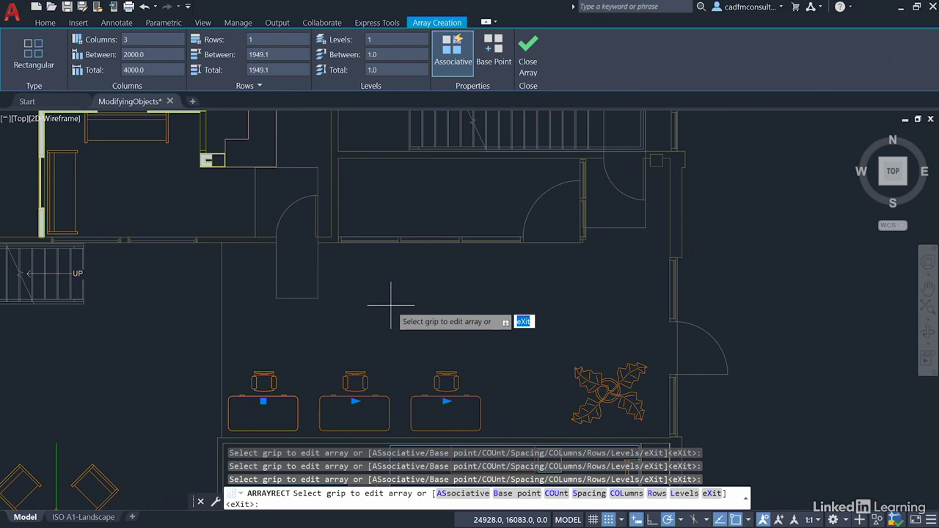
pyautogui.click(529, 66)
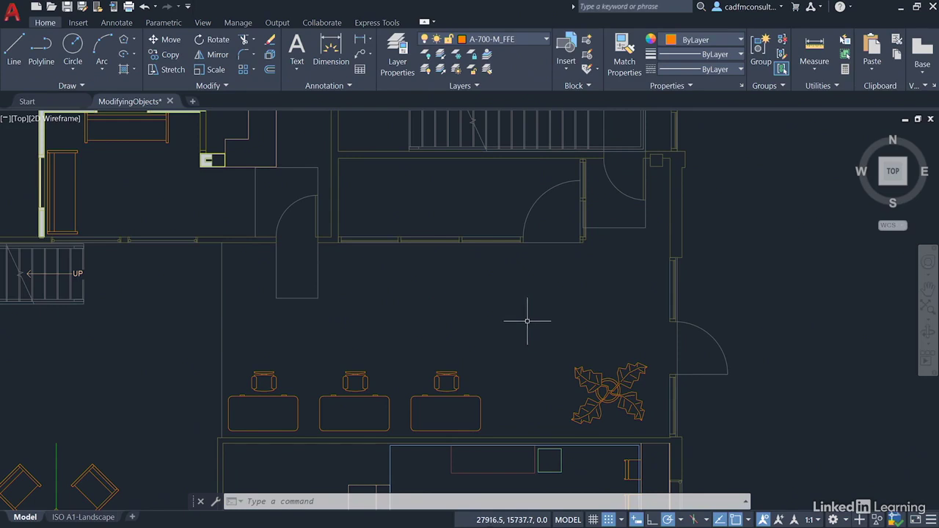
# - Explode the three-unit desk array into separate desk-and-chair units
pyautogui.click(447, 366)
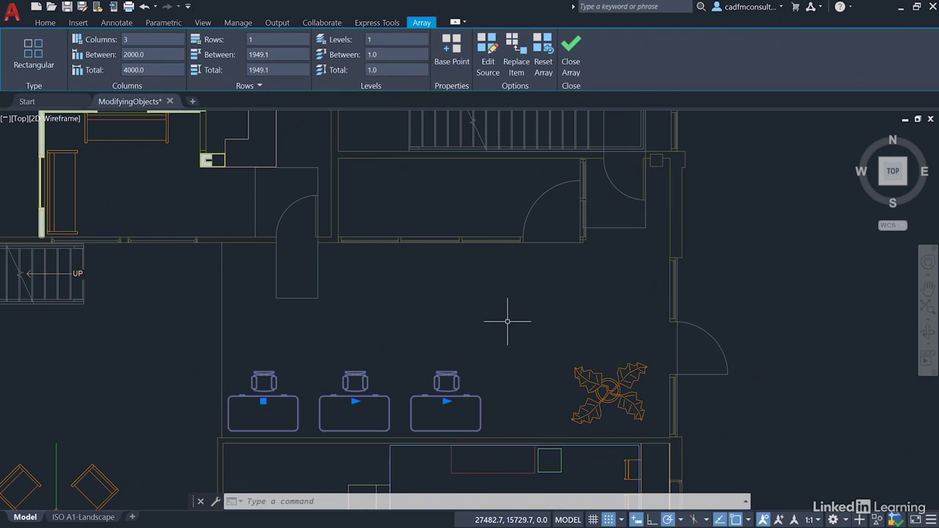
pyautogui.press('Escape')
pyautogui.press('Escape')
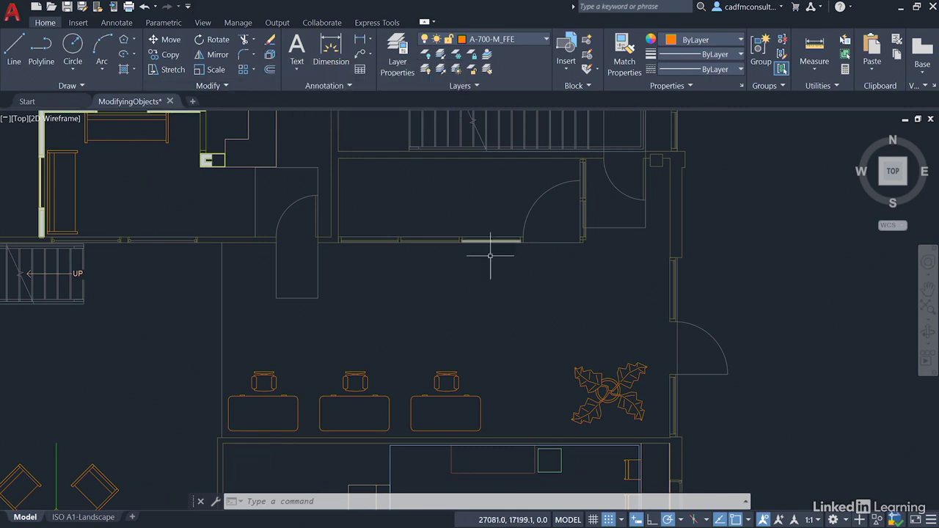
pyautogui.click(445, 381)
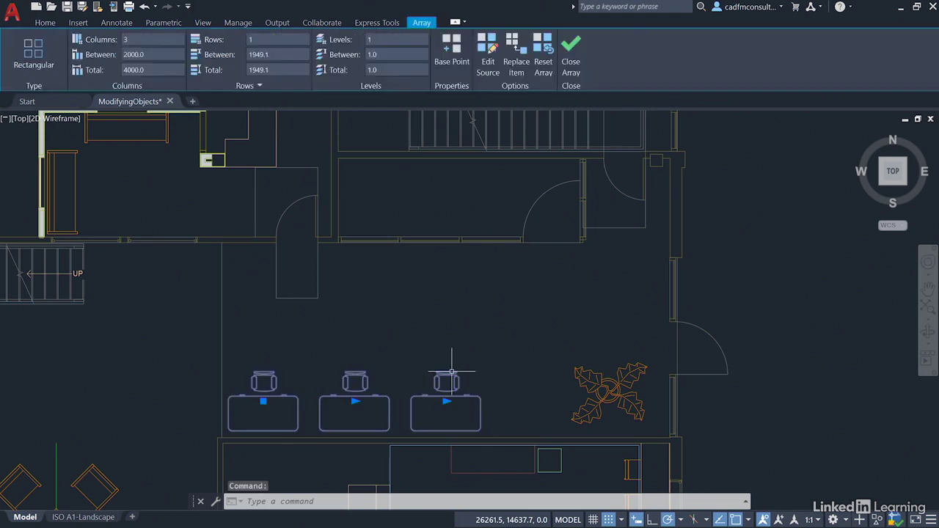
pyautogui.click(44, 22)
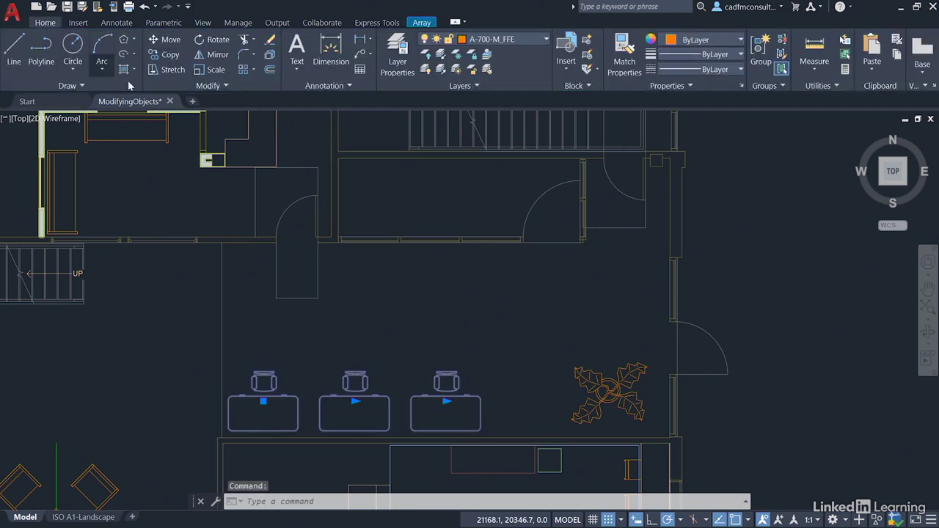
pyautogui.click(270, 54)
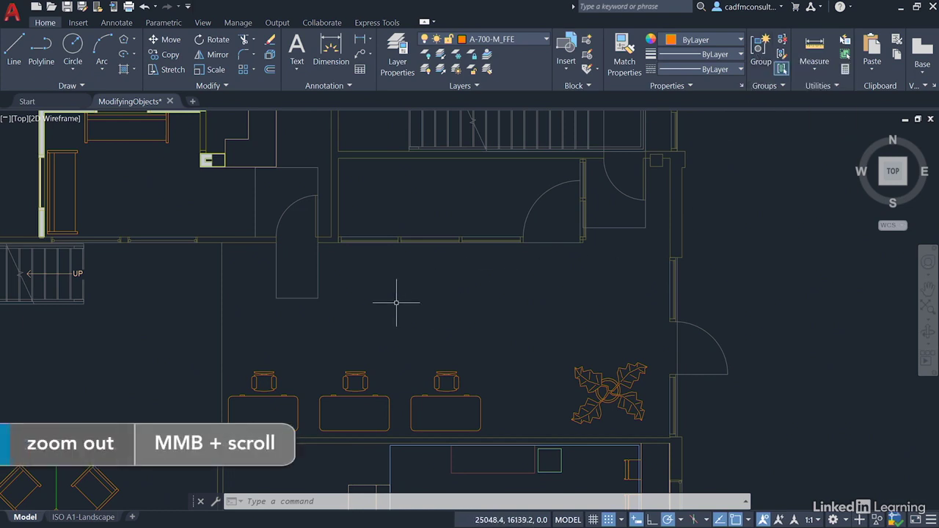
# - At the entrance-hall table, delete the lower-left, upper-left and upper-right chairs
pyautogui.scroll(-2, 397, 303)
pyautogui.moveTo(219, 395); pyautogui.dragTo(449, 233, button='middle')
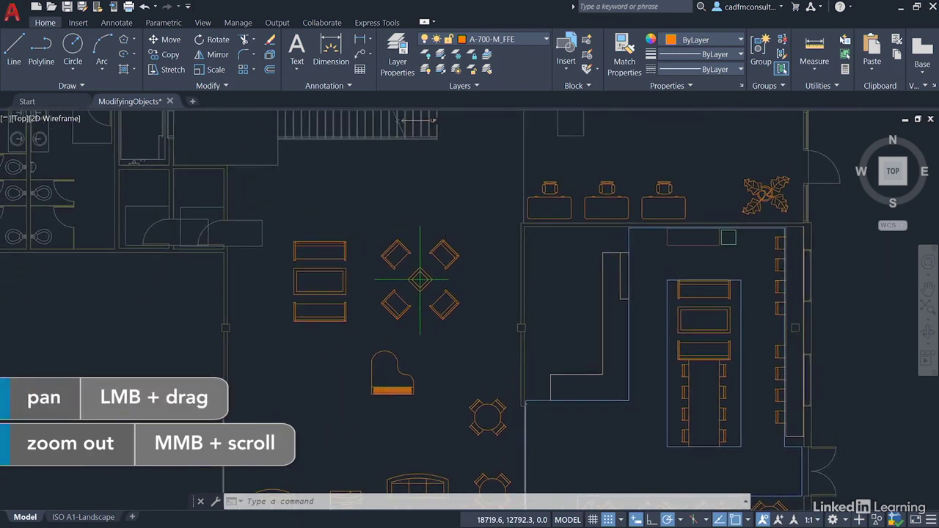
pyautogui.scroll(4, 427, 276)
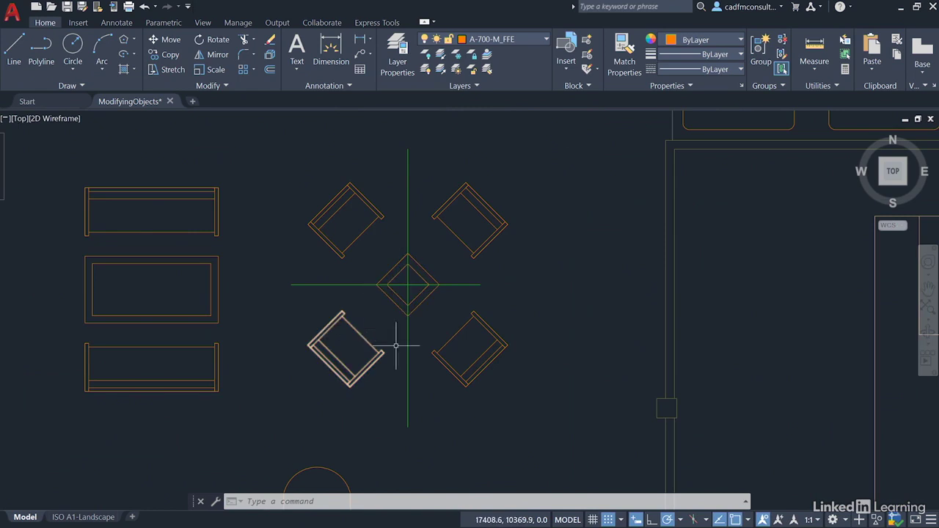
pyautogui.click(355, 314)
pyautogui.click(355, 239)
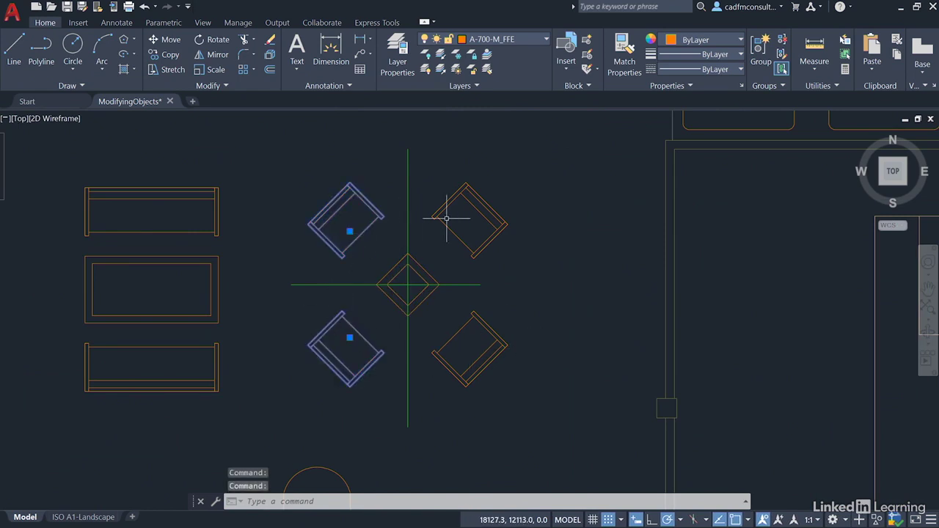
pyautogui.click(472, 226)
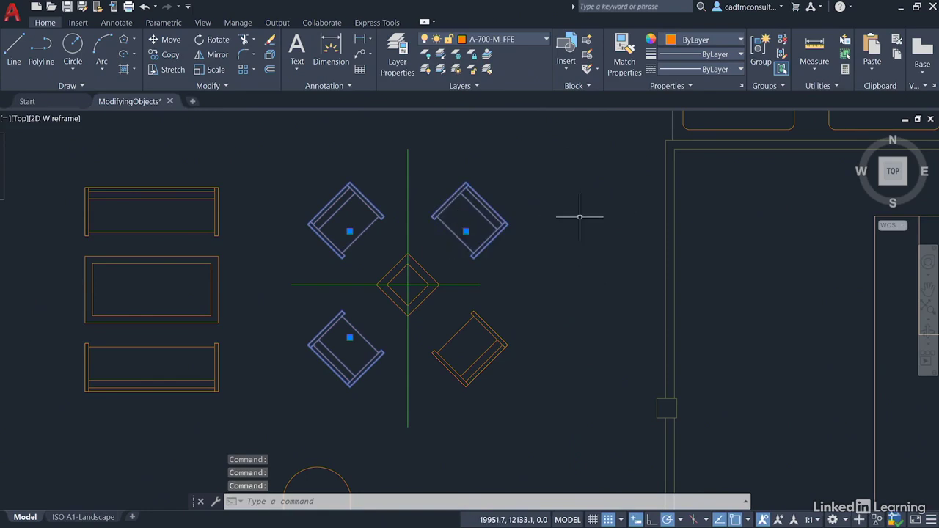
pyautogui.press('Delete')
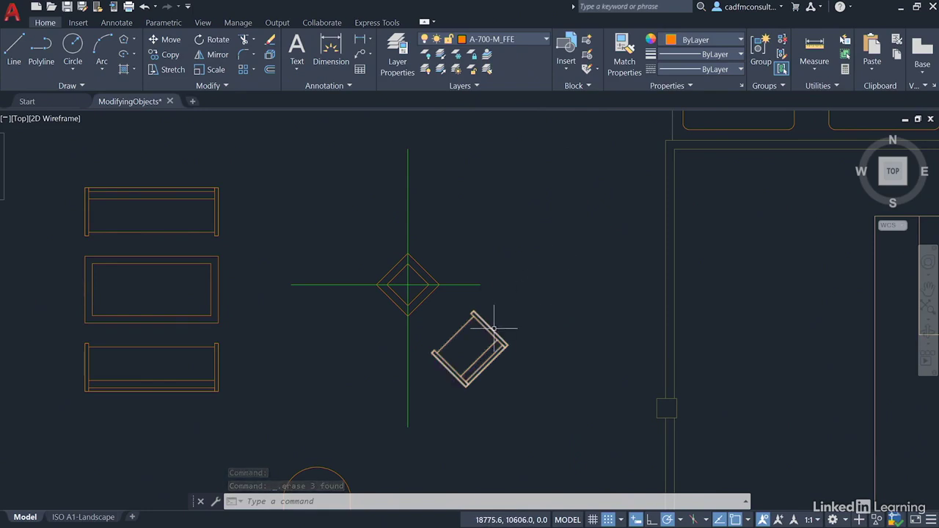
pyautogui.moveTo(494, 327)
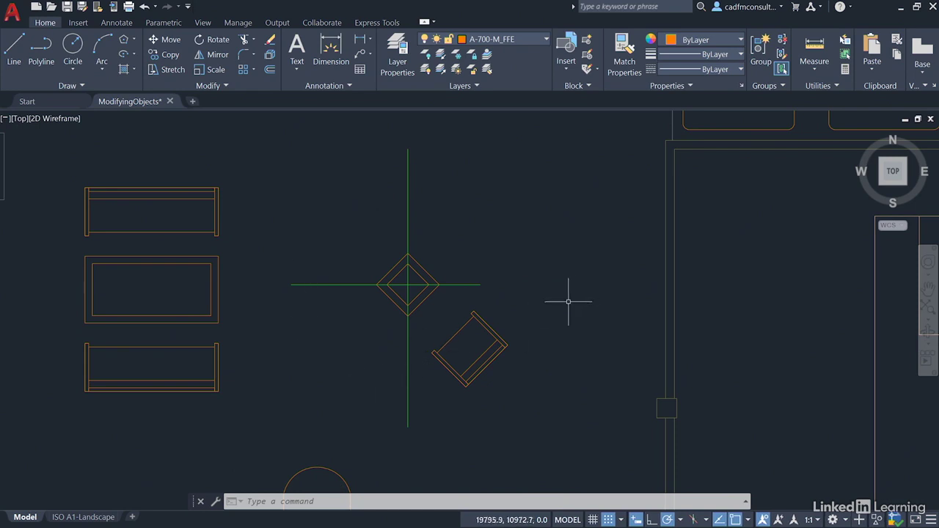
# - Polar-array the remaining chair around the table's centre point, giving six chairs over 360°
pyautogui.click(479, 315)
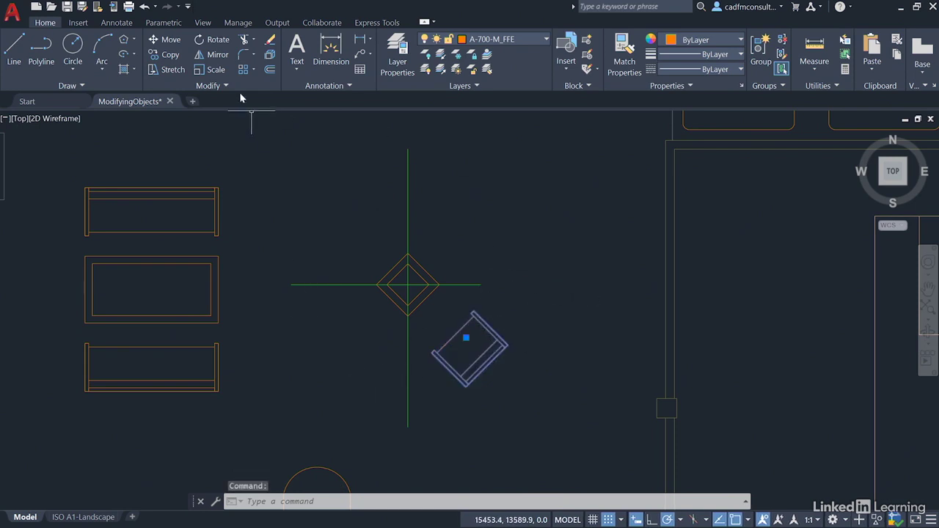
pyautogui.click(255, 71)
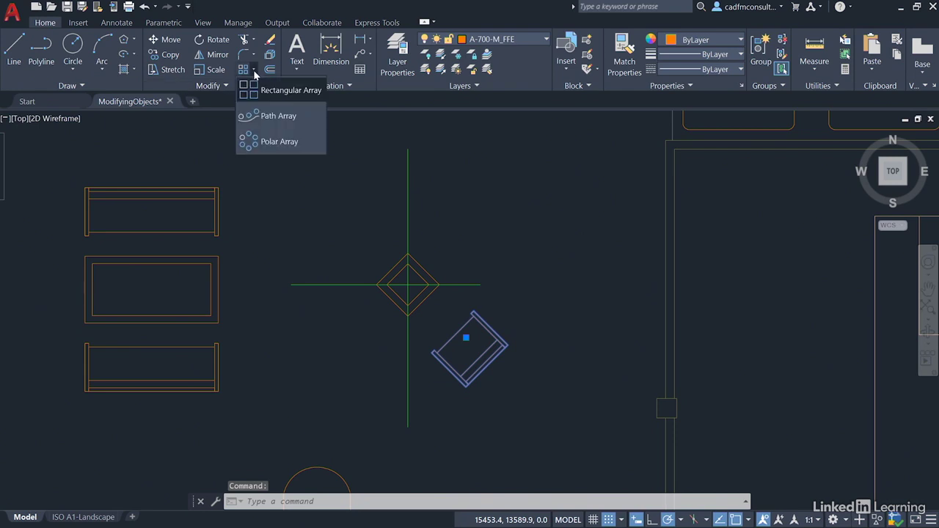
pyautogui.click(273, 144)
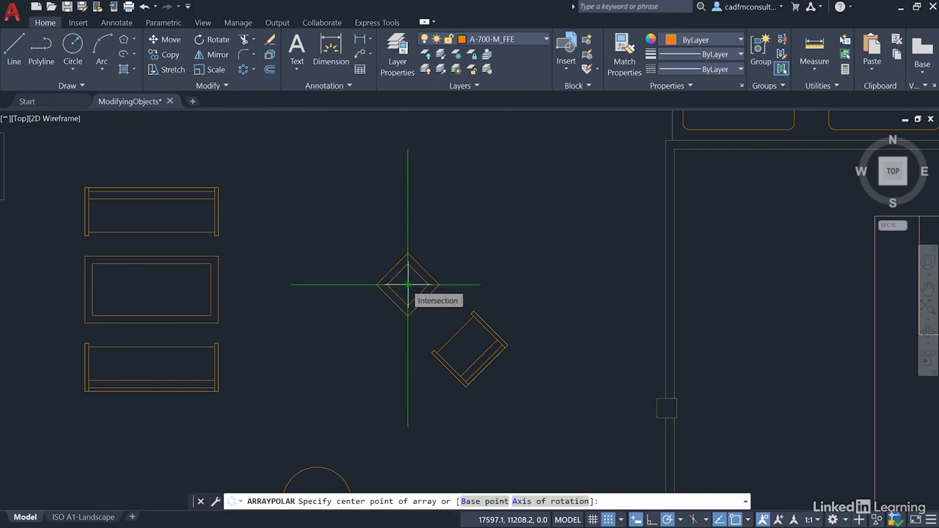
pyautogui.click(408, 284)
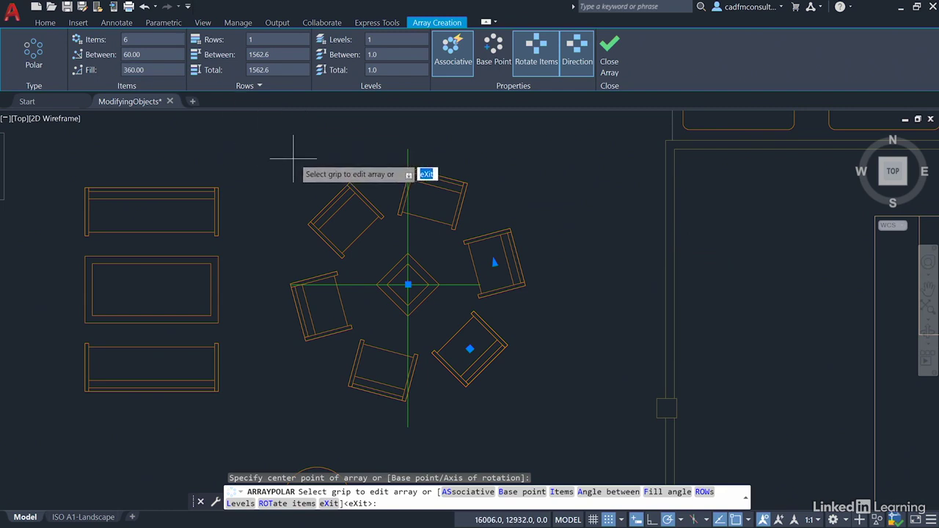
# - Set the ring to 5 chairs at 72°, toggling Rotate Items off and back on
pyautogui.click(141, 40)
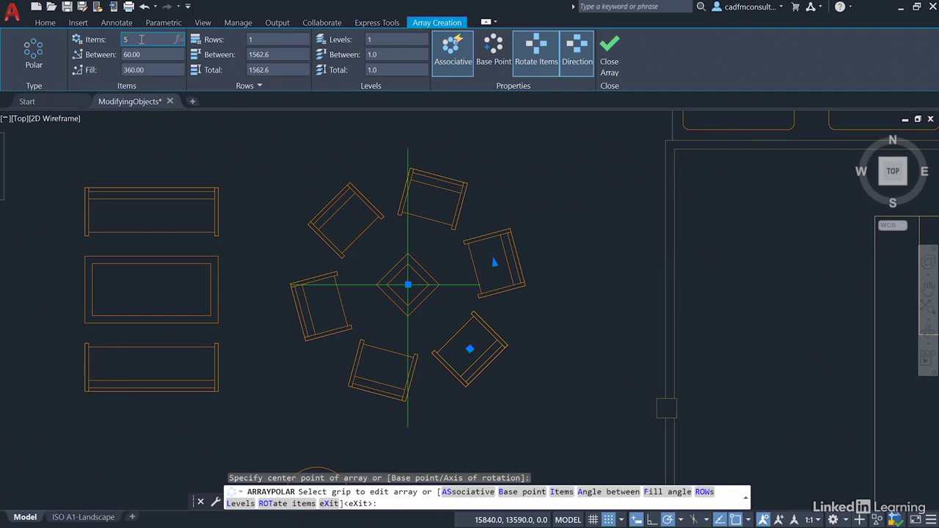
pyautogui.press('Return')
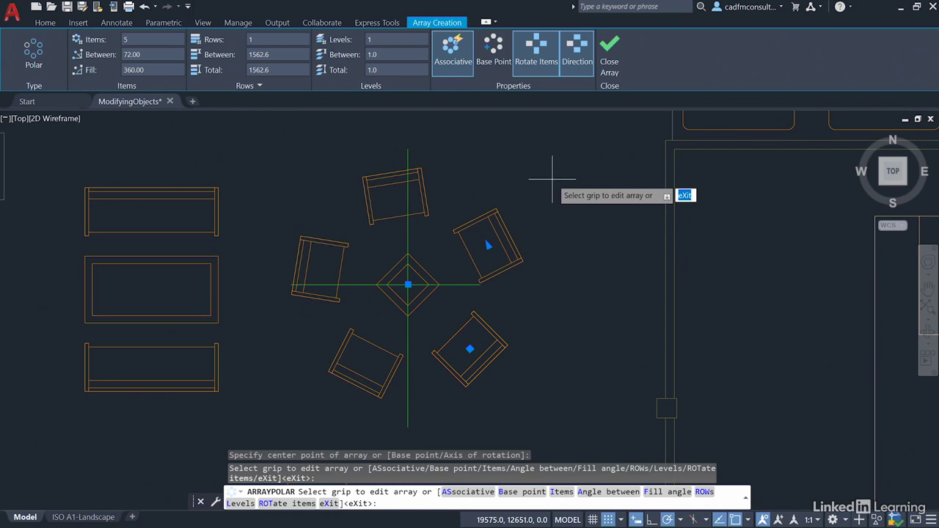
pyautogui.click(537, 72)
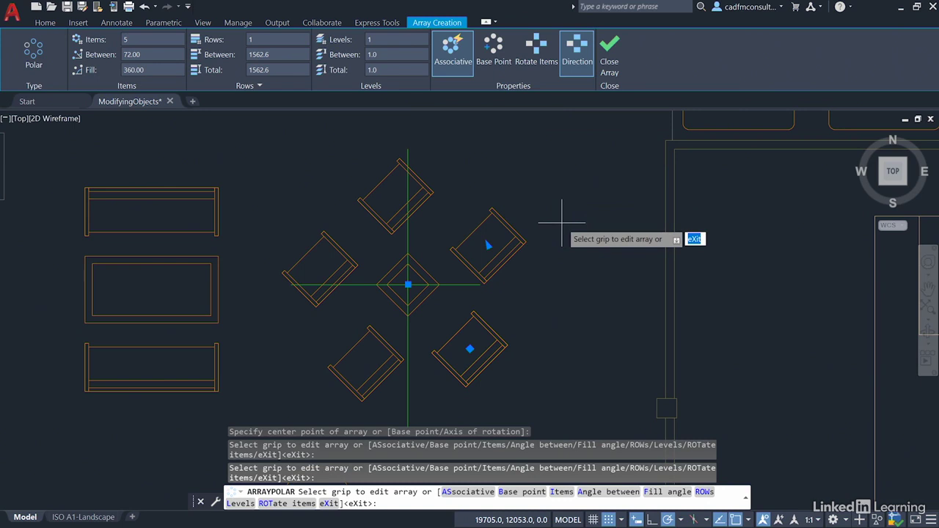
pyautogui.click(535, 61)
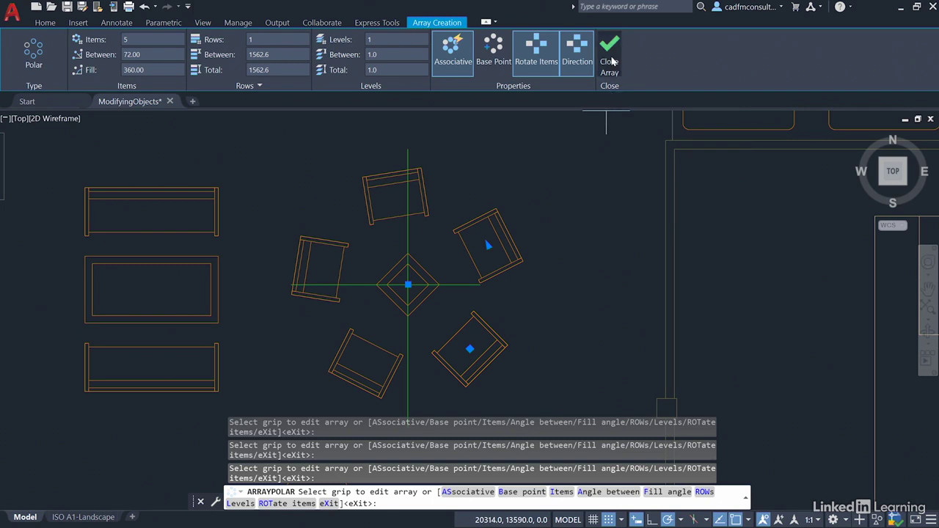
# - Close the polar array and explode the five-chair ring into separate chairs
pyautogui.click(610, 59)
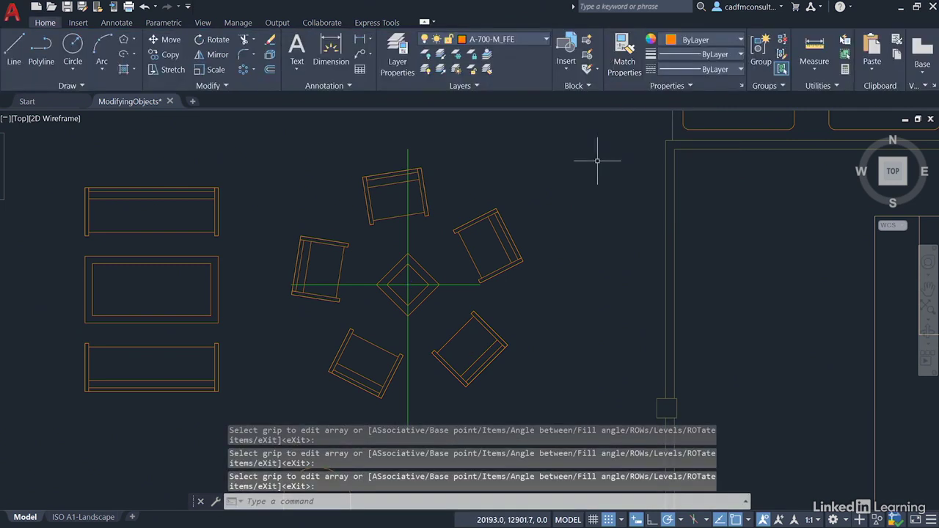
pyautogui.click(501, 217)
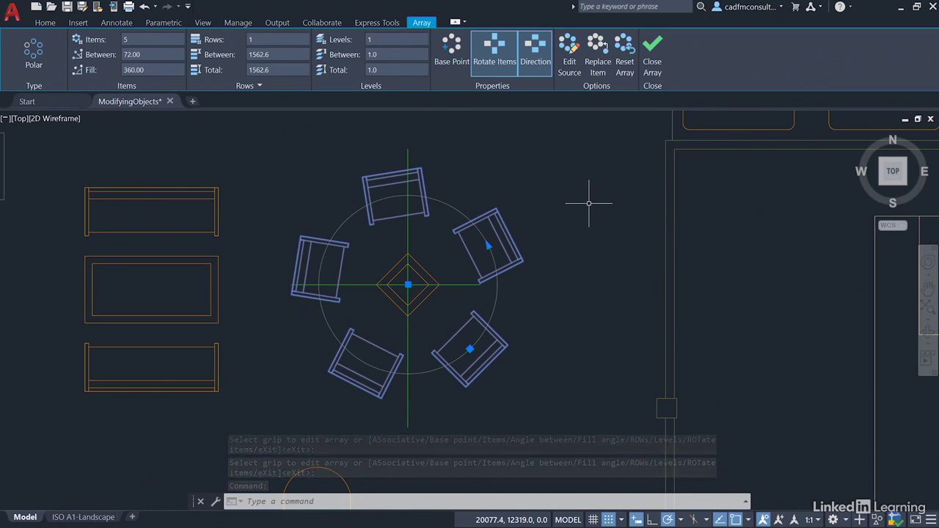
pyautogui.click(46, 22)
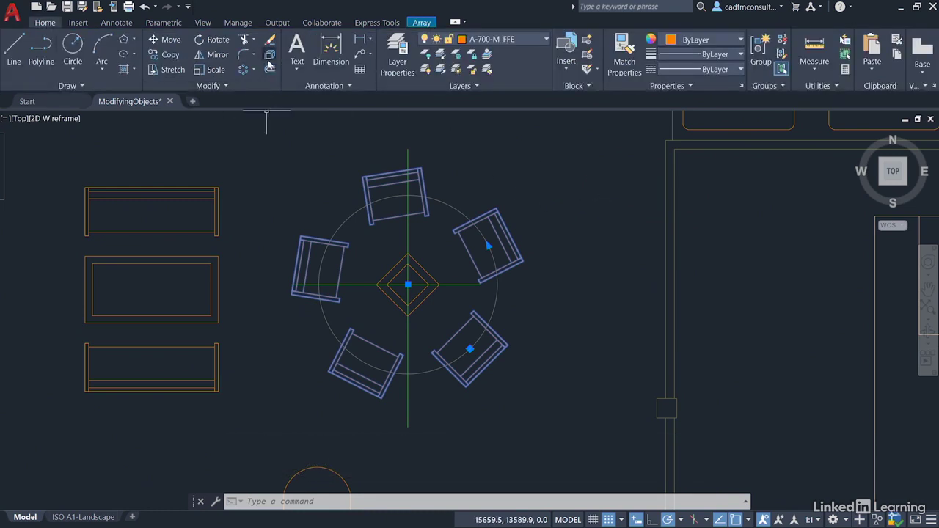
pyautogui.click(270, 56)
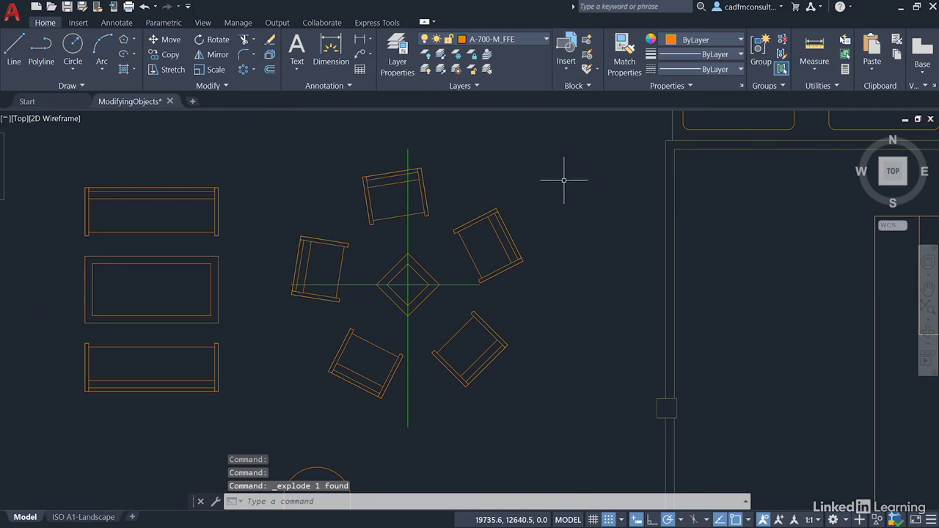